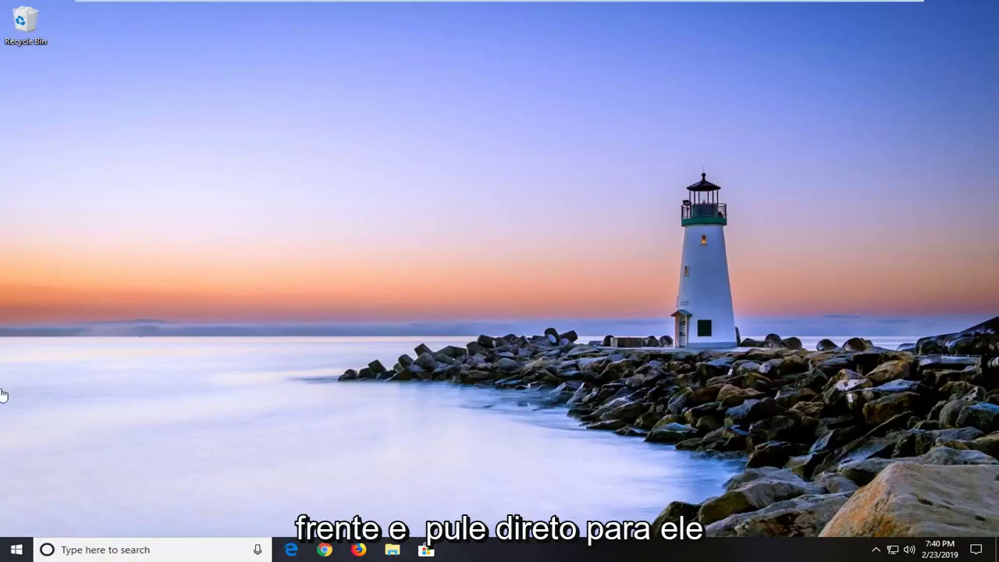
- Open Device Manager through a search for "device manager", and reposition and enlarge its window
left_click(15, 549)
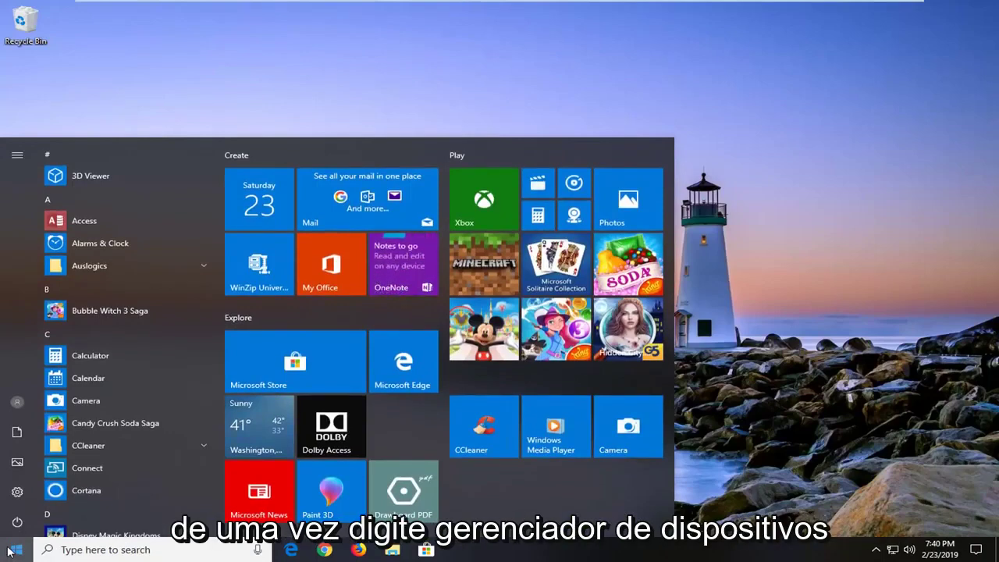
type("d")
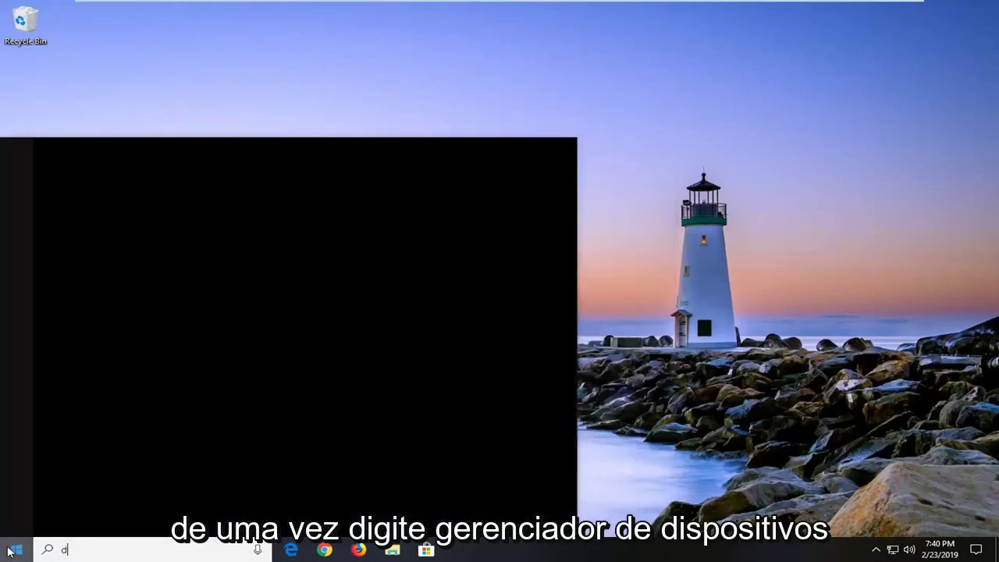
type("evi")
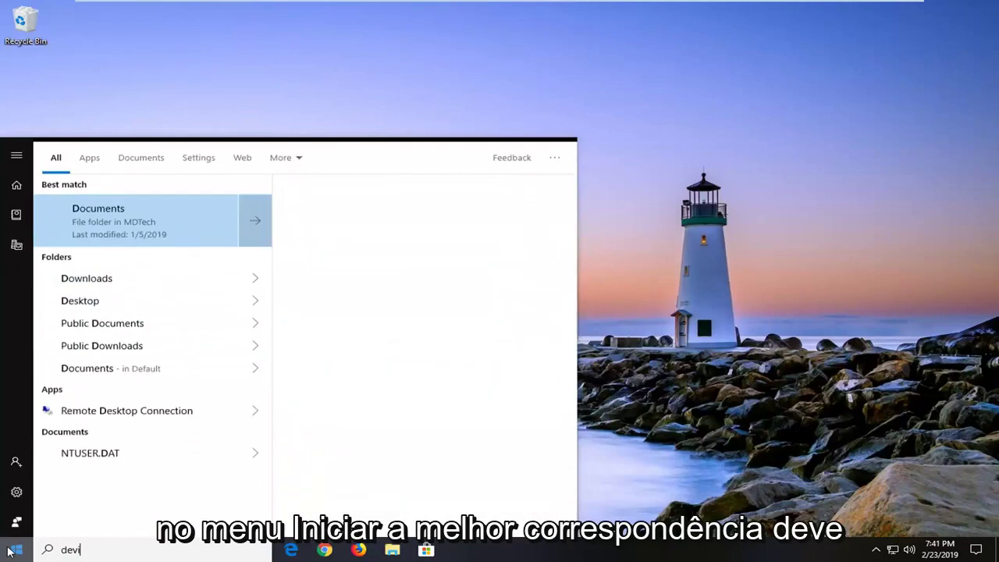
type("ce manager")
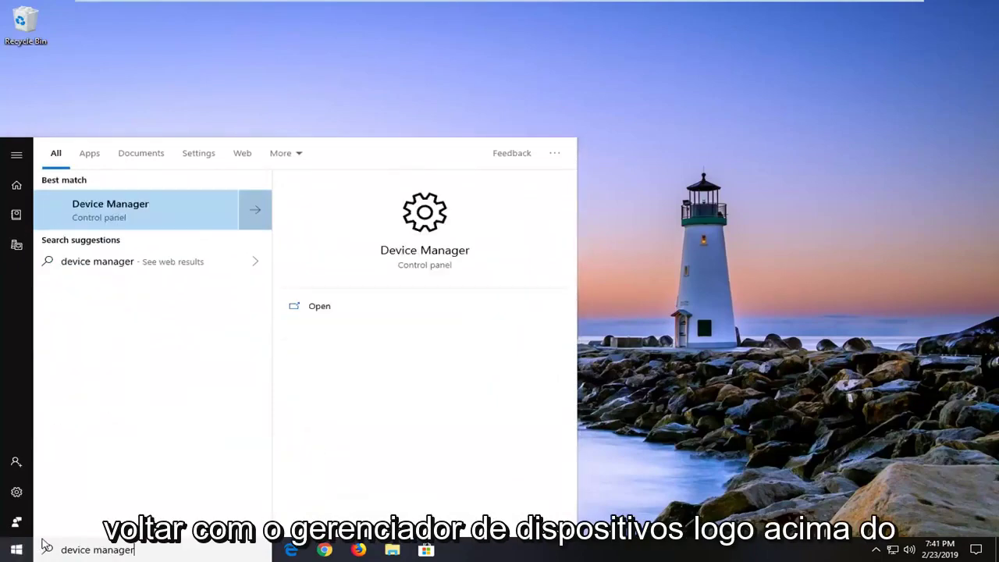
left_click(97, 223)
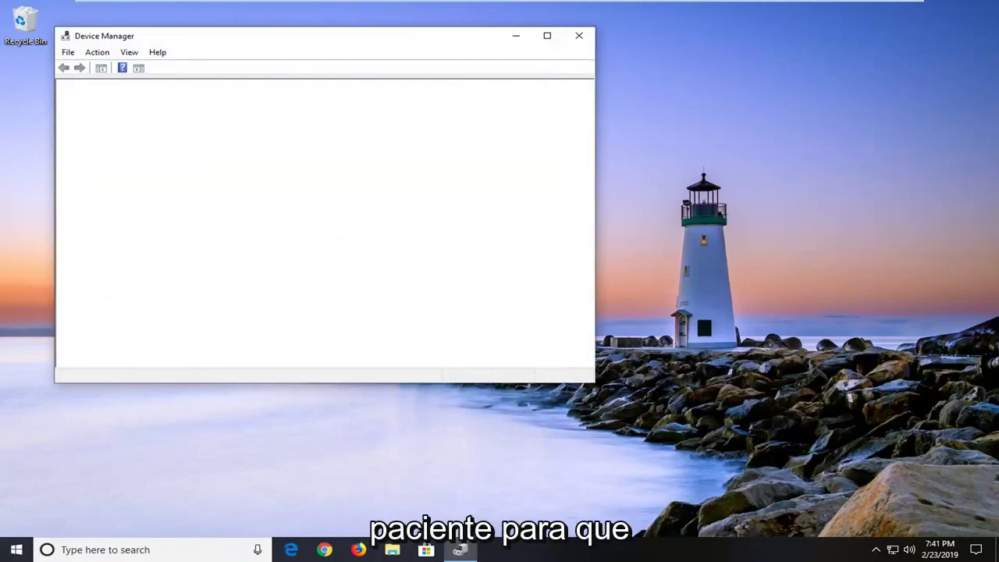
left_click_drag(352, 38, 437, 59)
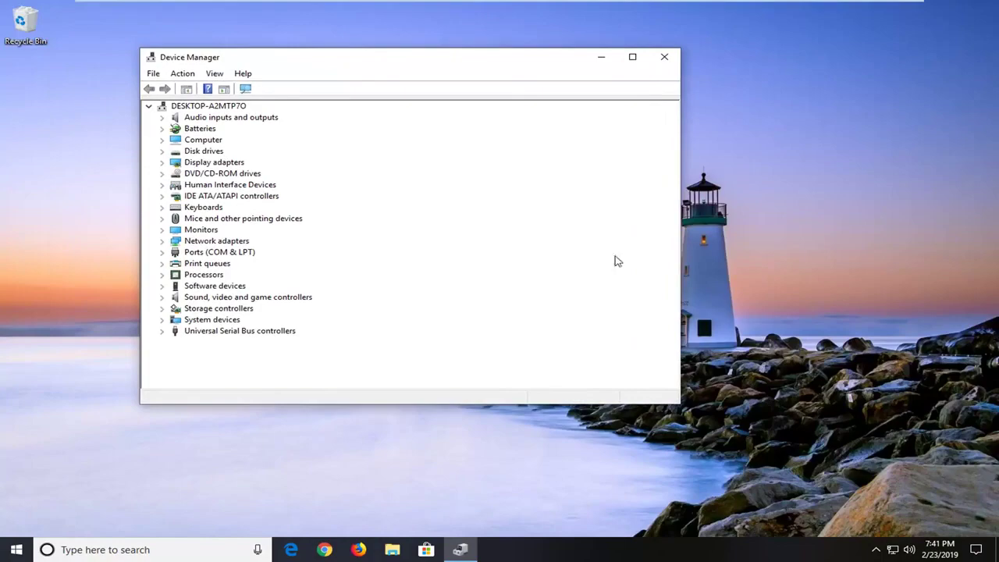
left_click_drag(678, 406, 780, 444)
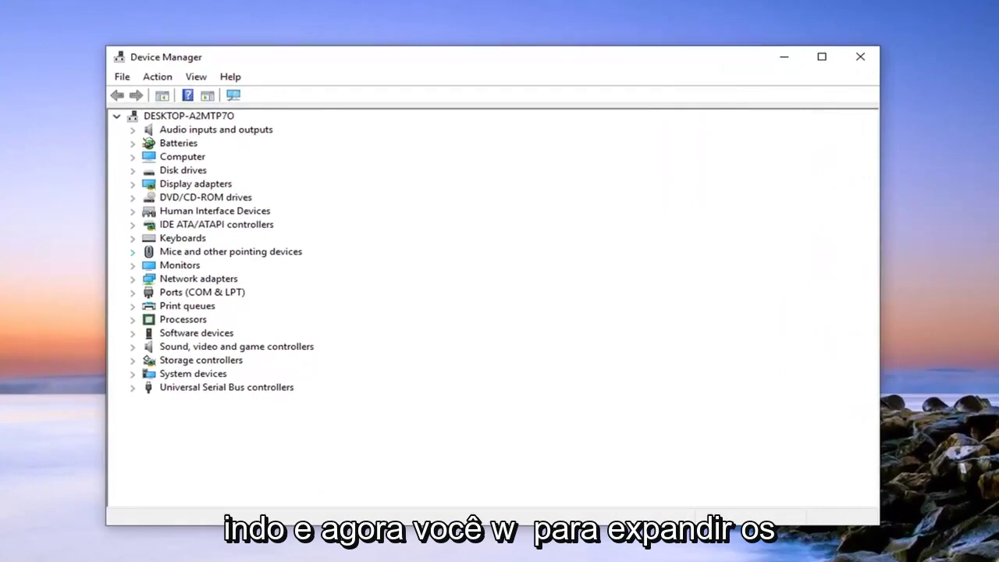
- Expand the Universal Serial Bus controllers category and uninstall the first Generic USB Hub device
left_click(187, 388)
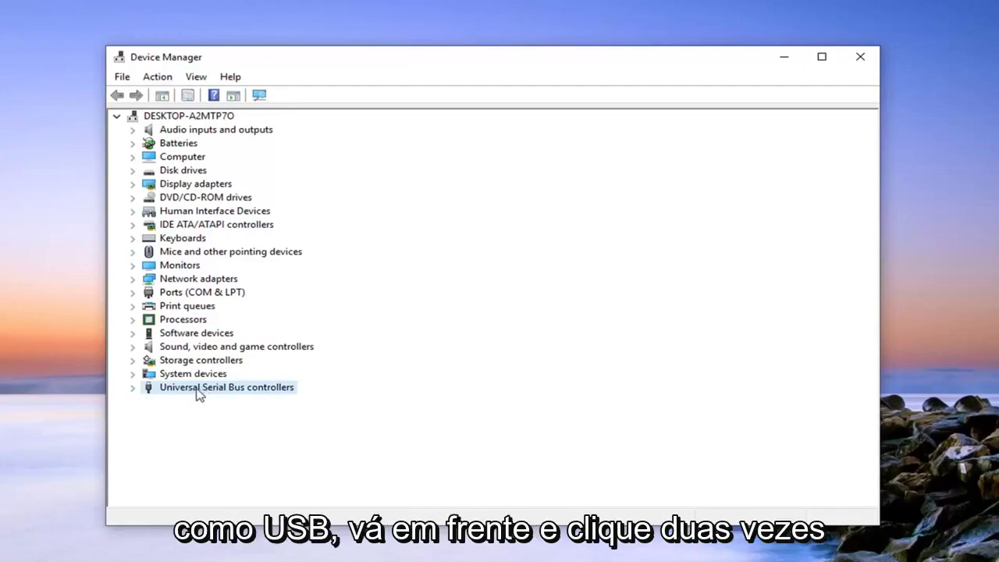
left_click(134, 388)
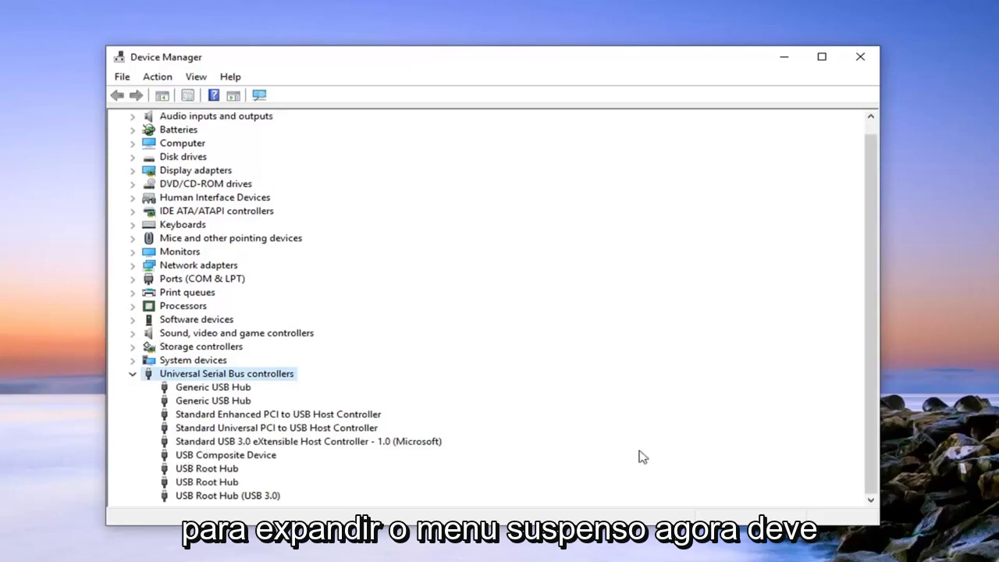
left_click(199, 390)
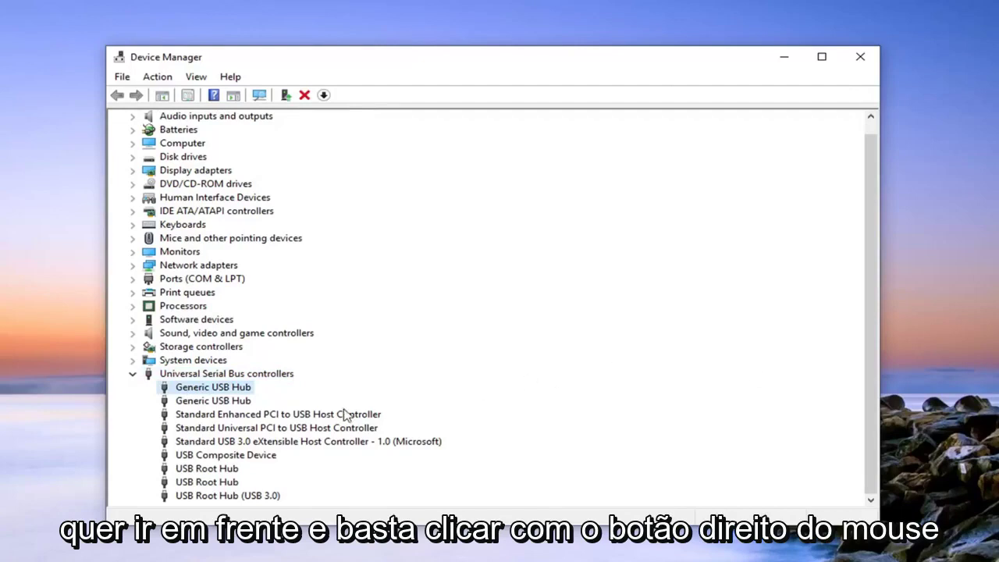
right_click(192, 394)
left_click(222, 432)
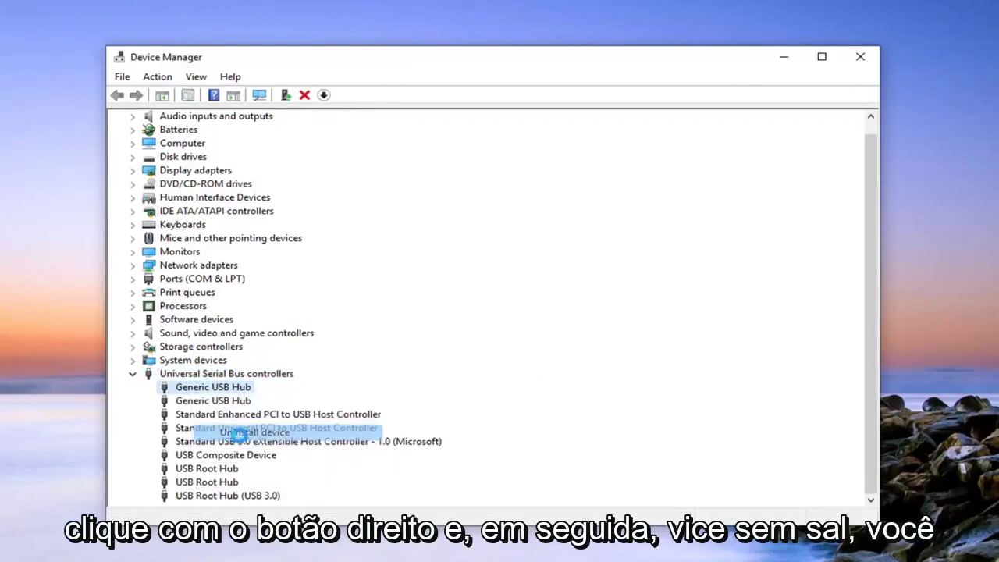
left_click(574, 381)
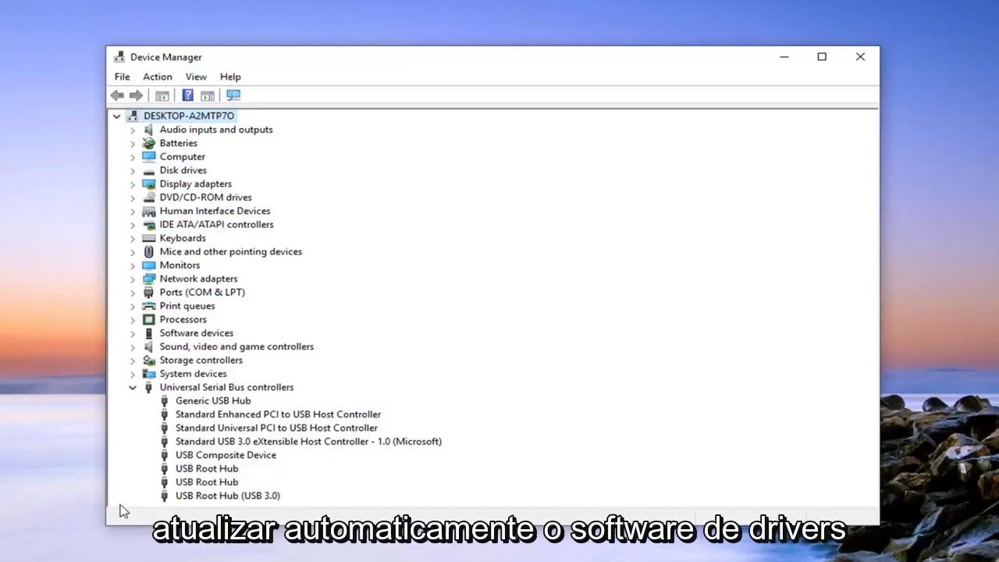
- Uninstall the remaining Generic USB Hub device and close Device Manager
left_click(197, 403)
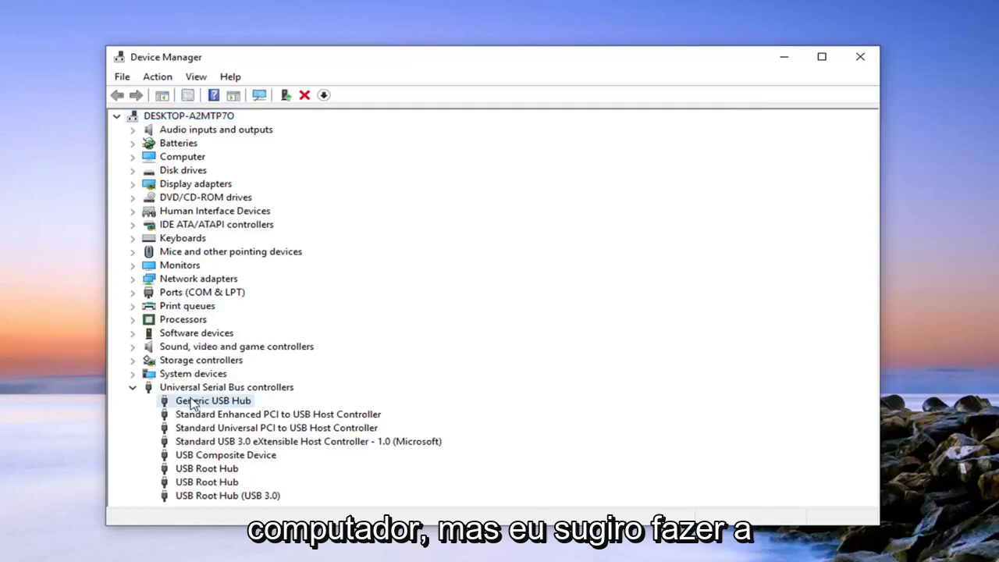
right_click(189, 401)
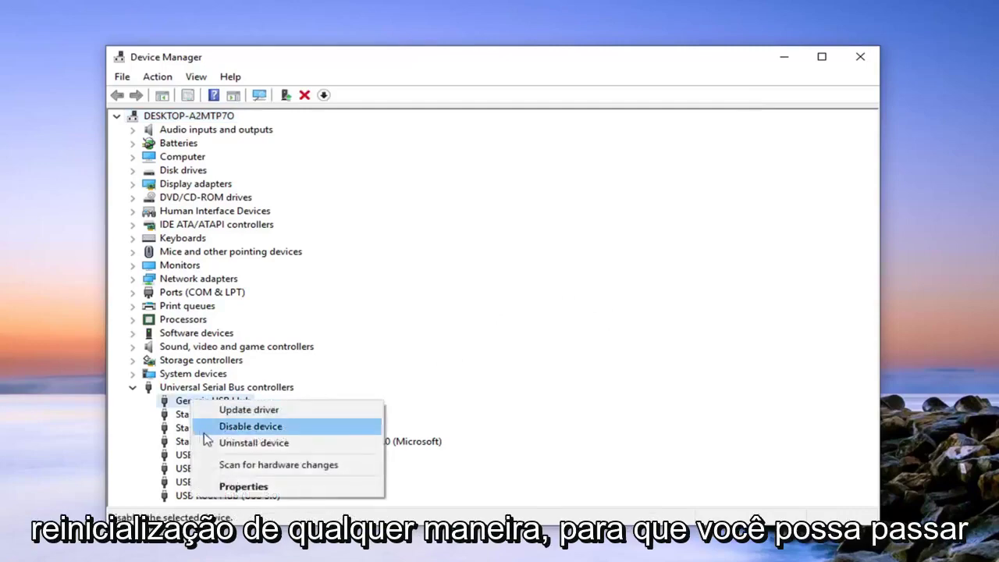
left_click(286, 441)
left_click(549, 378)
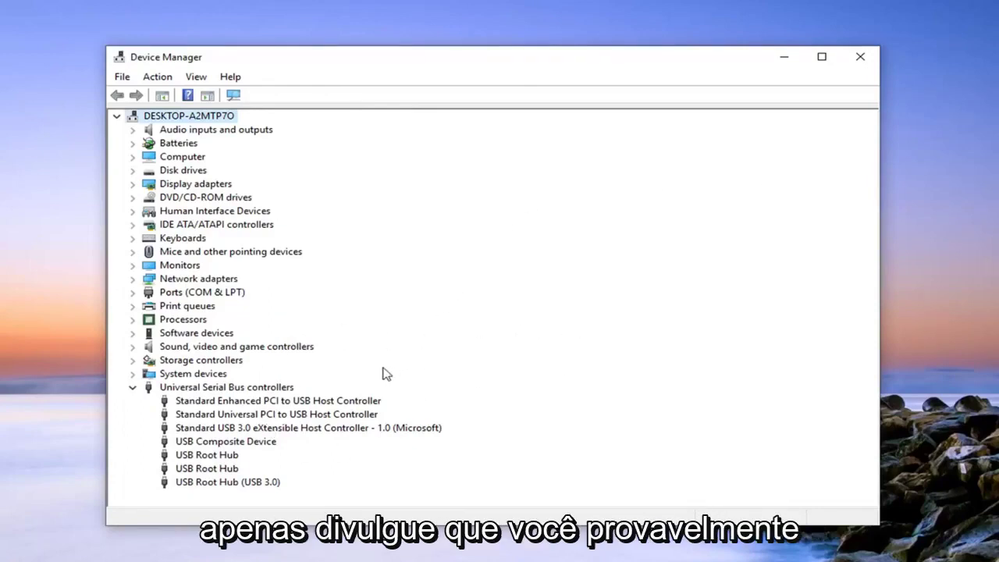
left_click(270, 400)
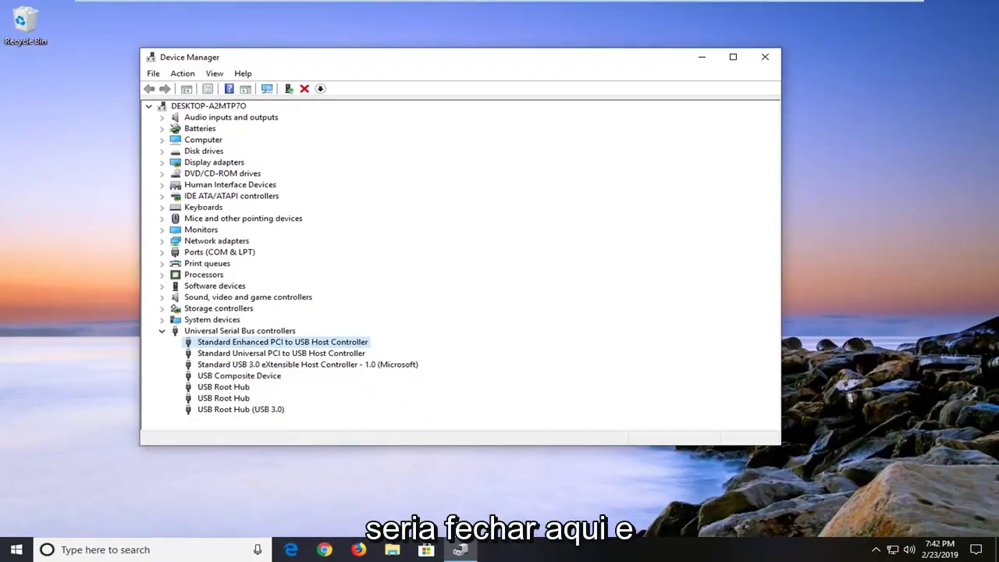
key("alt+F4")
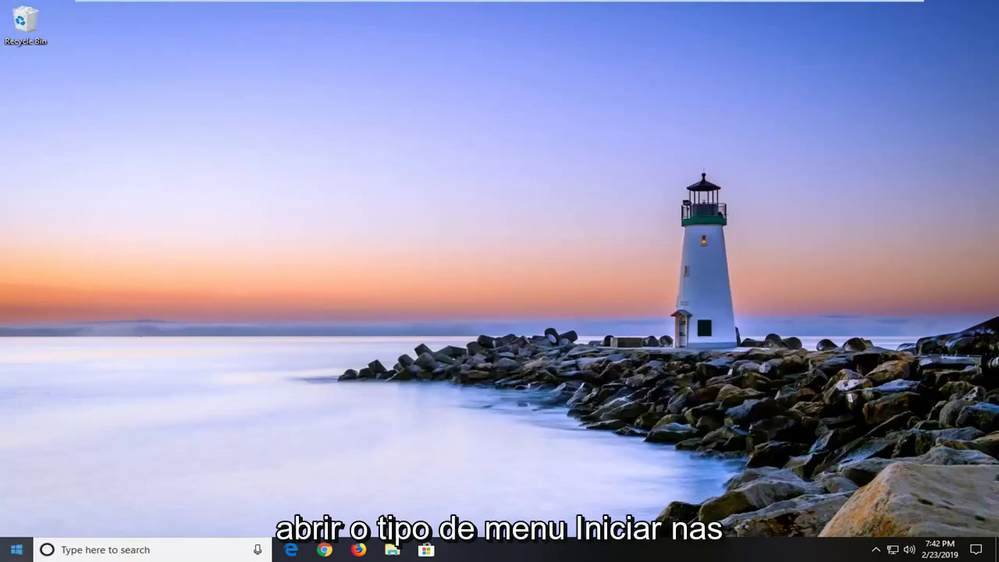
- Search Windows for "power options" and open the Power & sleep settings
left_click(6, 555)
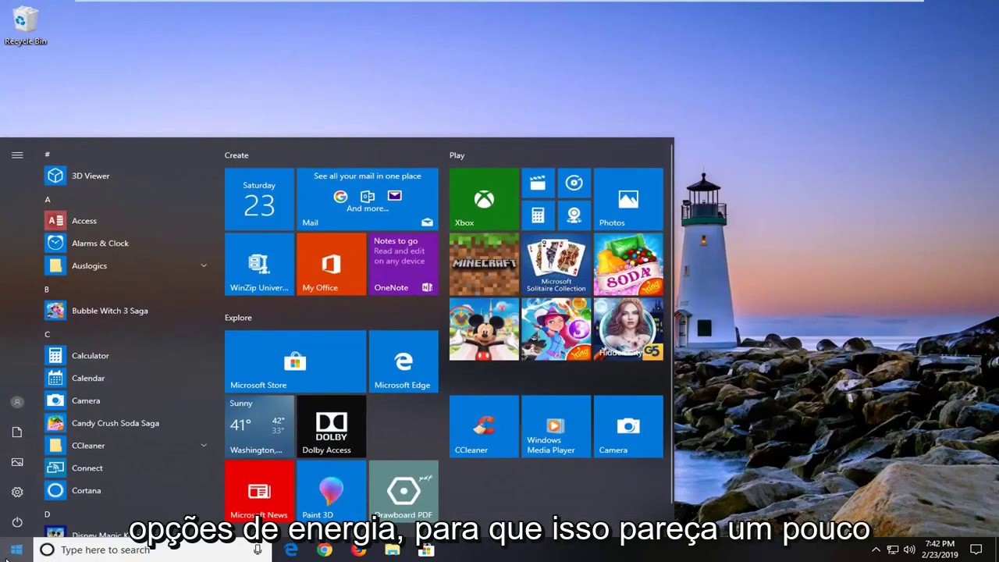
left_click(81, 555)
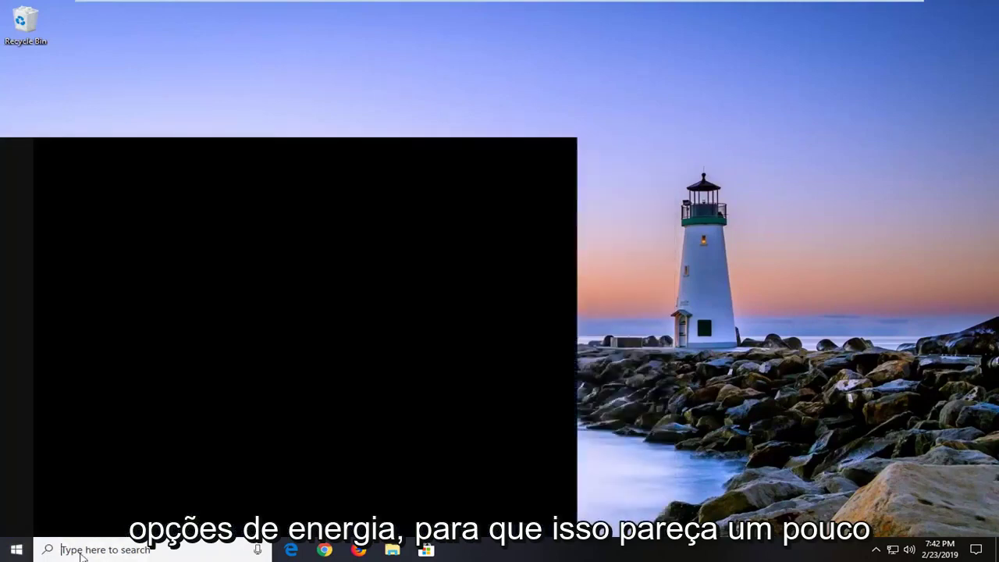
type("powe")
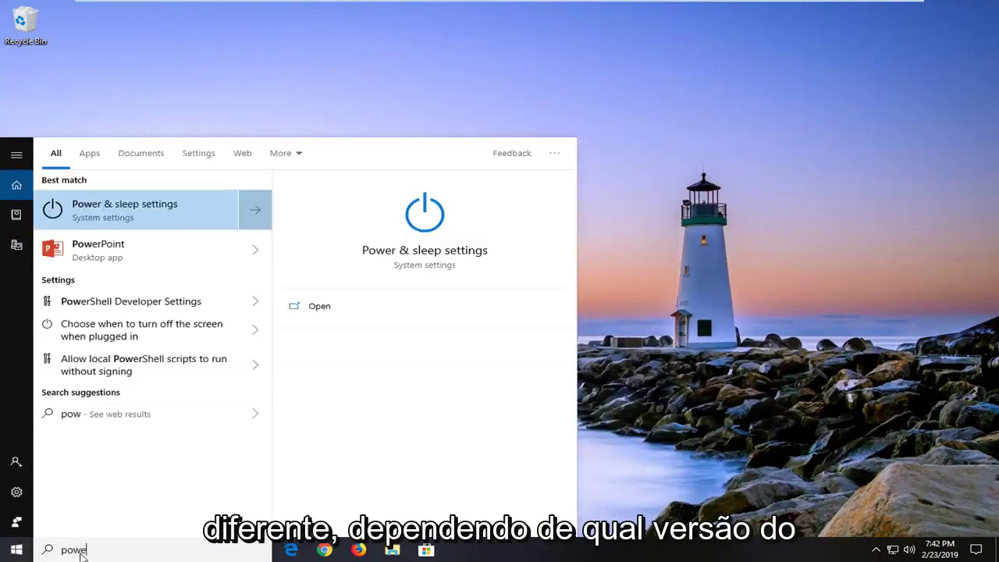
type("r options")
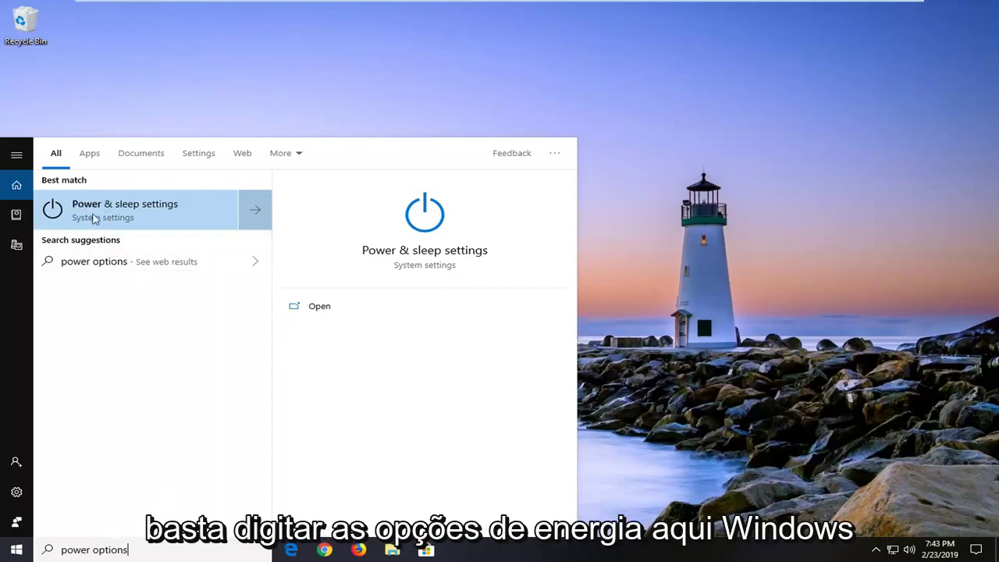
left_click(165, 207)
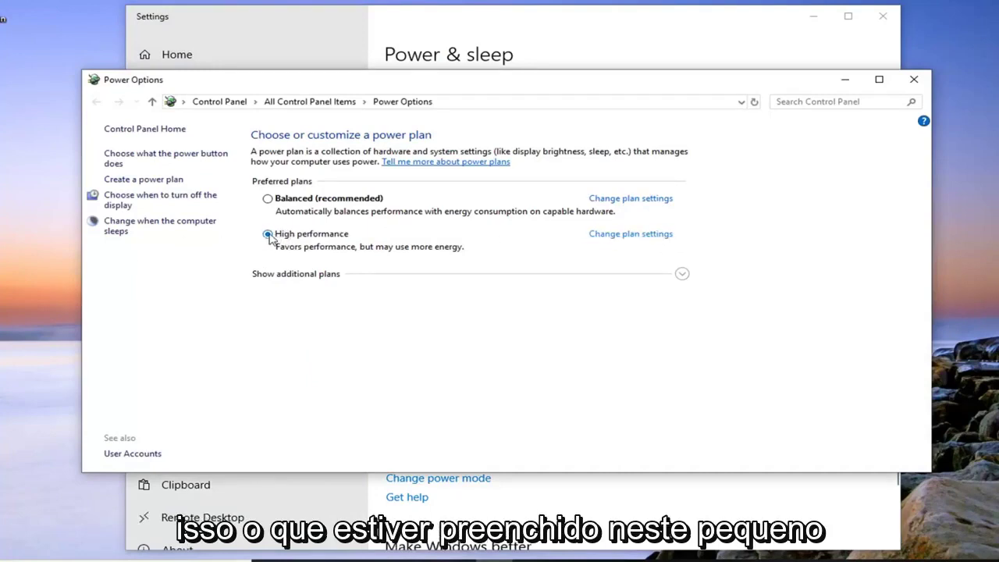
- Open the advanced power settings of the High performance plan and move the dialog clear of the window edge
left_click(618, 236)
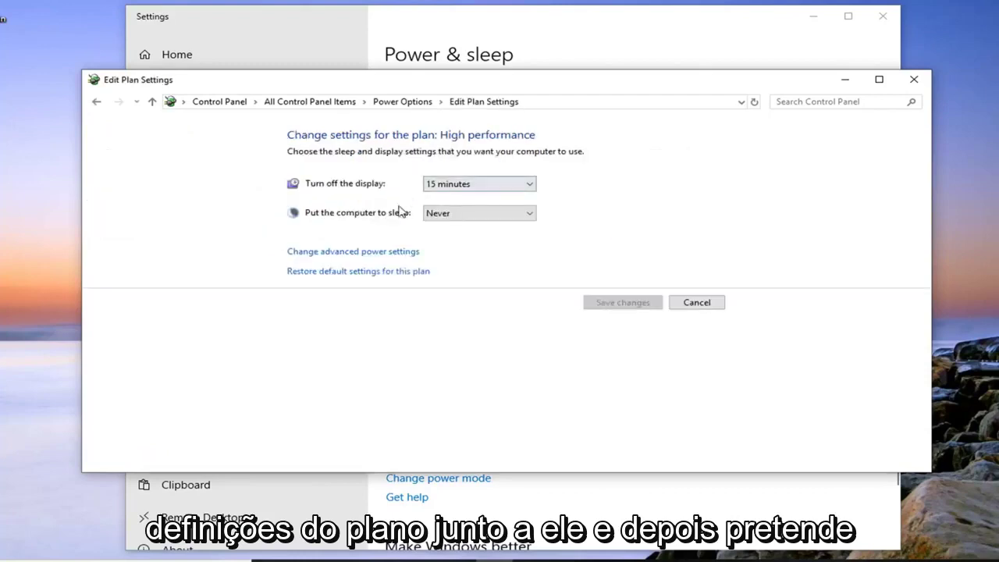
left_click(344, 253)
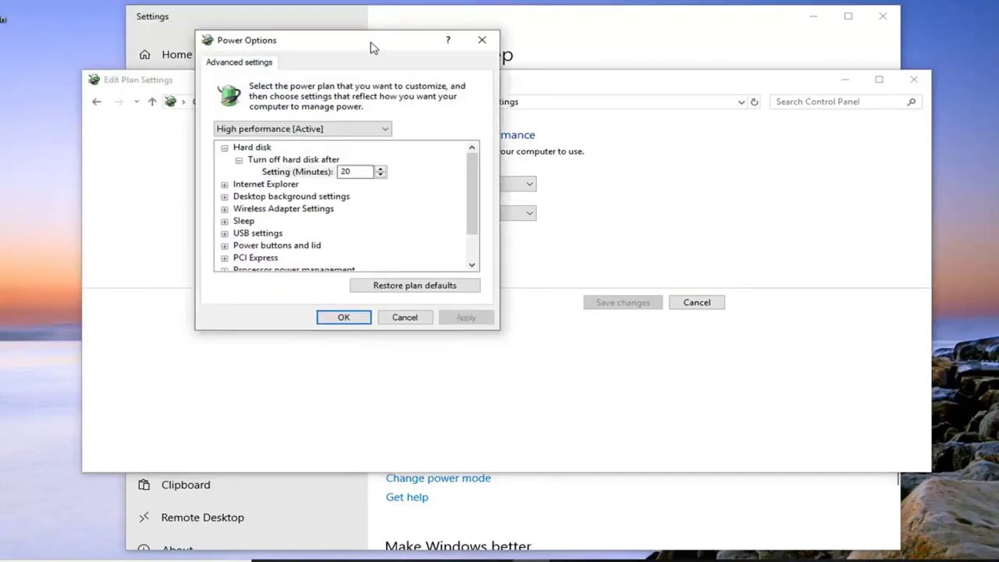
left_click_drag(372, 48, 476, 73)
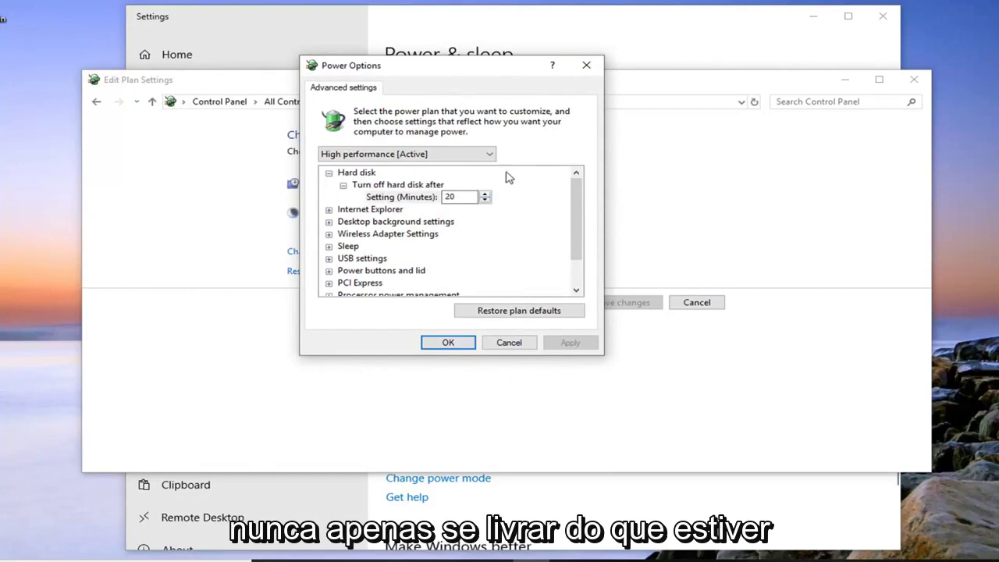
- Set "Turn off hard disk after" to Never for the High performance plan, apply the change, and close the power plan and Settings windows
left_click(390, 197)
key("BackSpace")
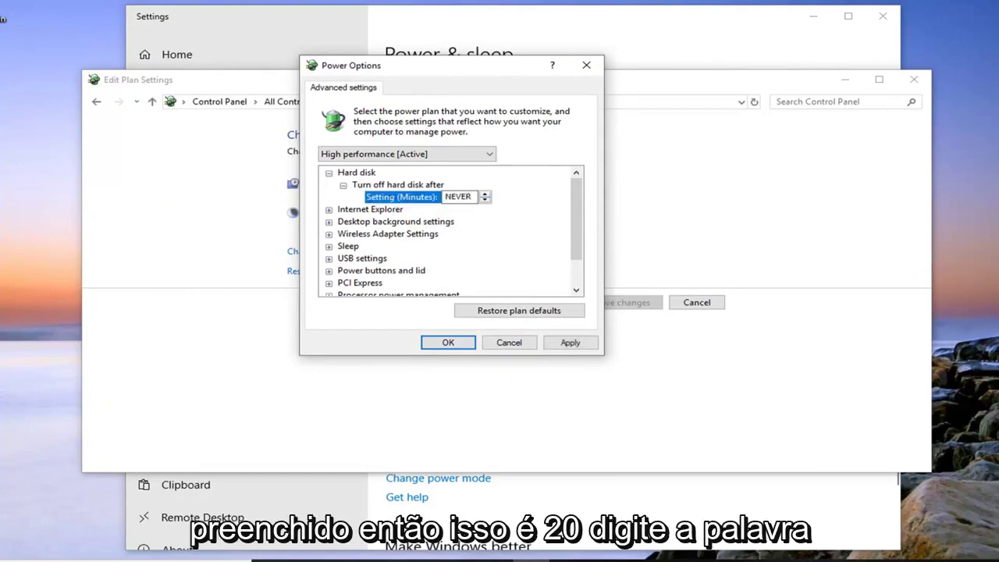
type("NEVER")
left_click(394, 209)
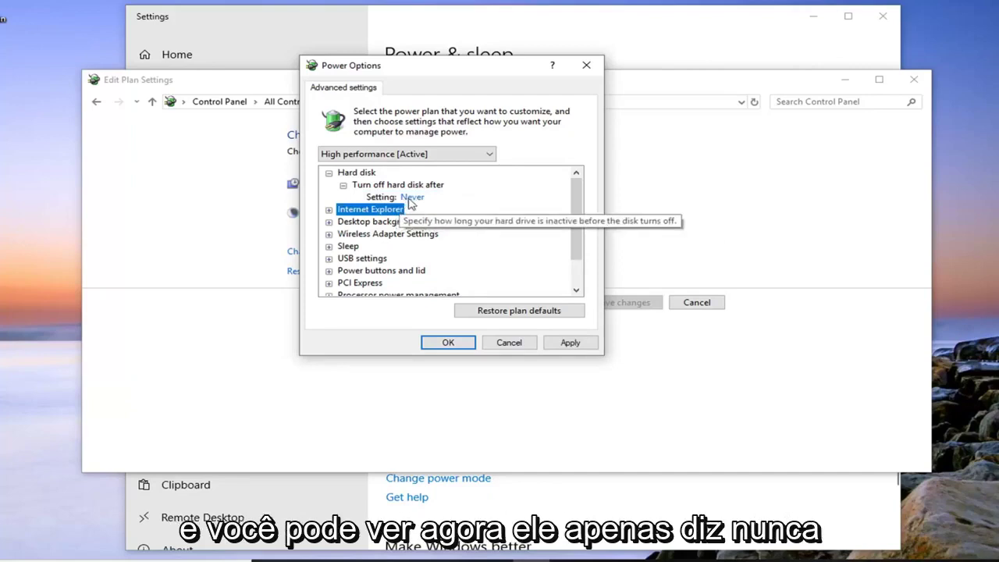
left_click(410, 198)
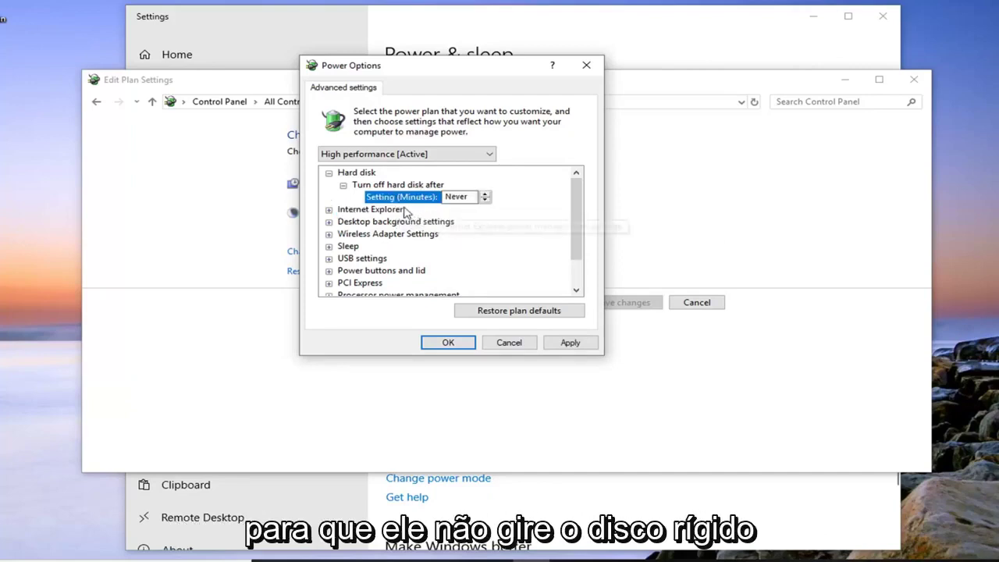
left_click(394, 209)
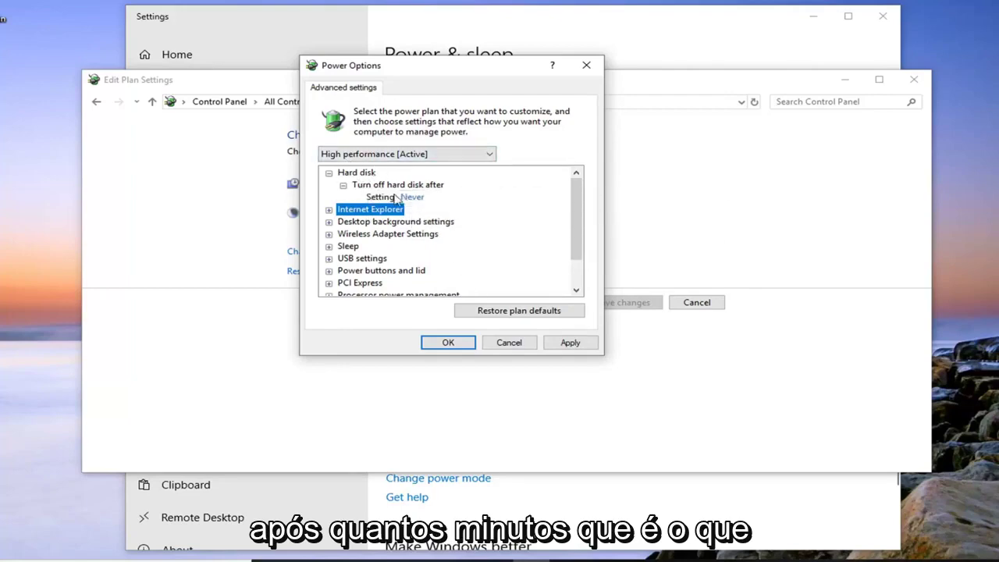
left_click(573, 342)
left_click(452, 342)
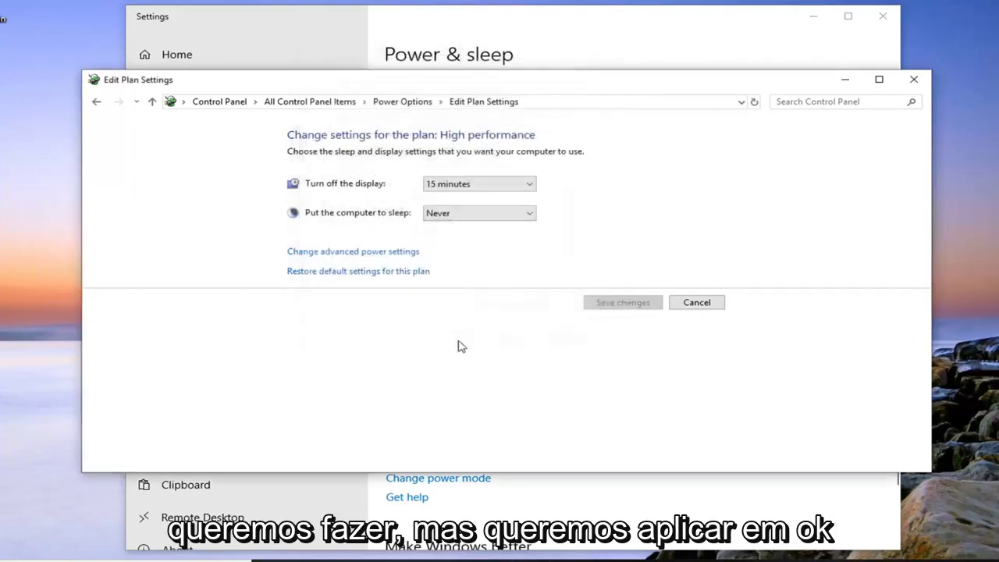
left_click(913, 79)
left_click(882, 16)
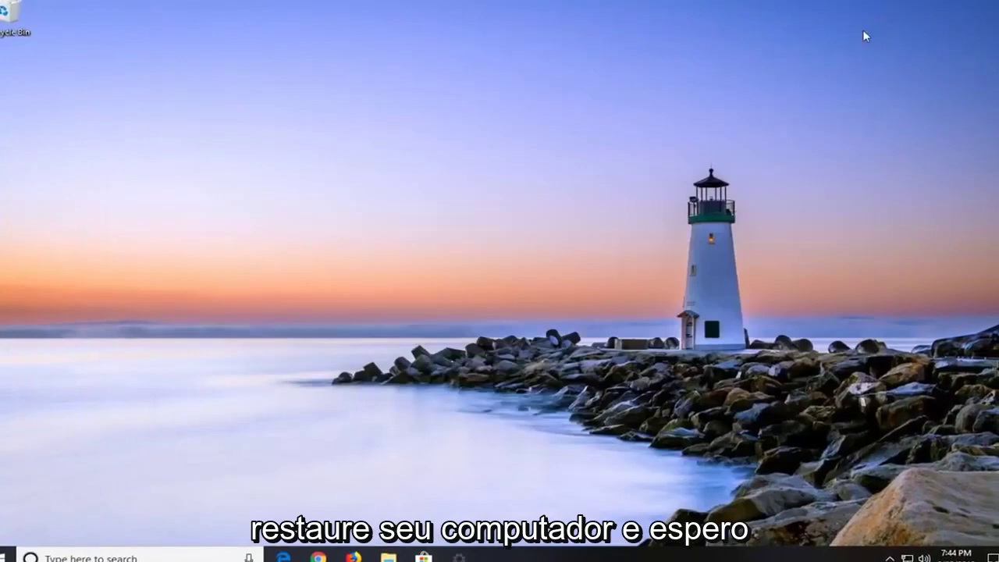